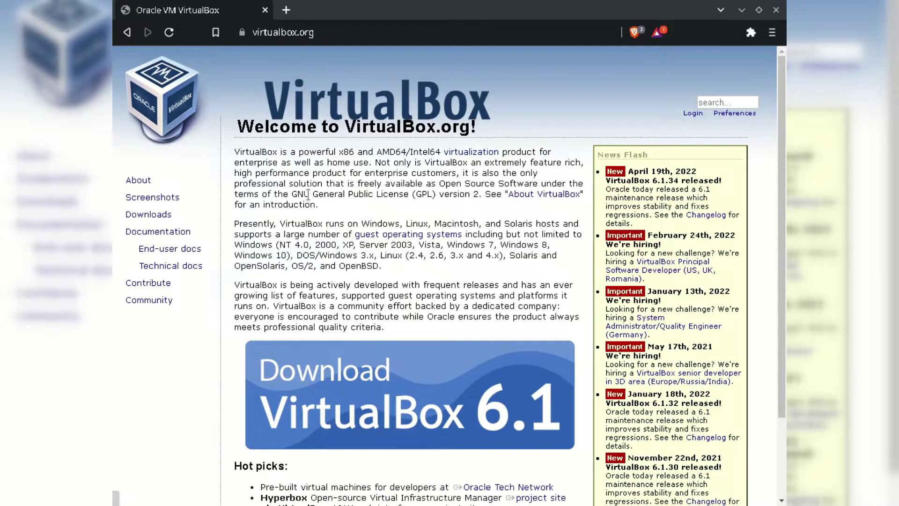
- Launch the Brave browser from the search launcher, then close its empty window
scroll(380, 253, down, 3)
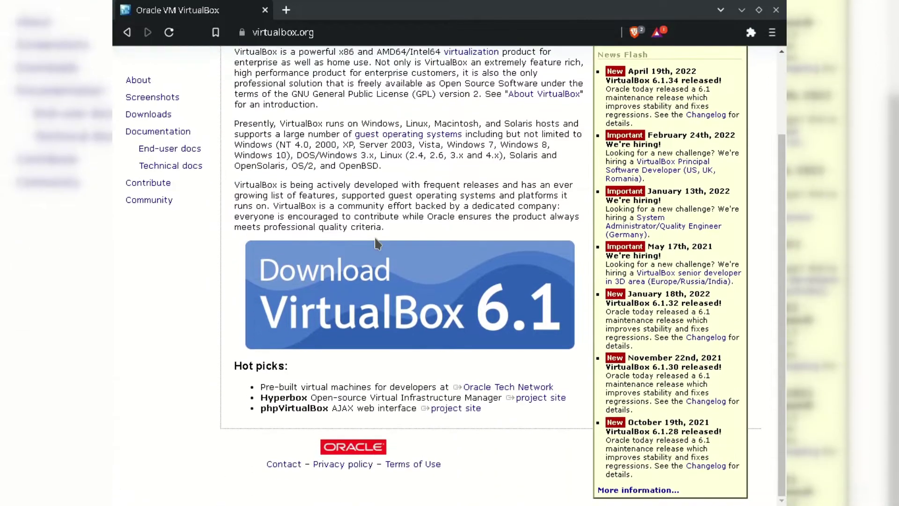
scroll(380, 253, up, 3)
scroll(380, 253, down, 2)
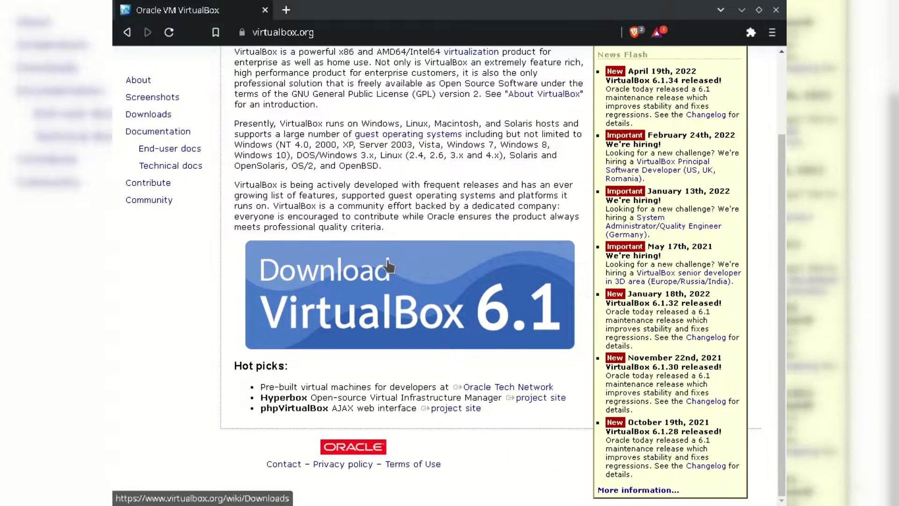
scroll(388, 263, up, 4)
scroll(387, 260, down, 4)
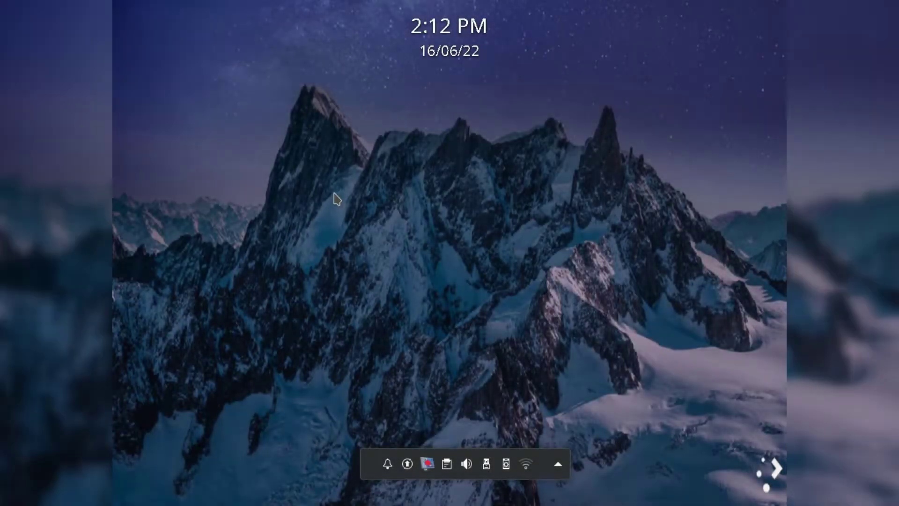
key(alt+space)
text(brave)
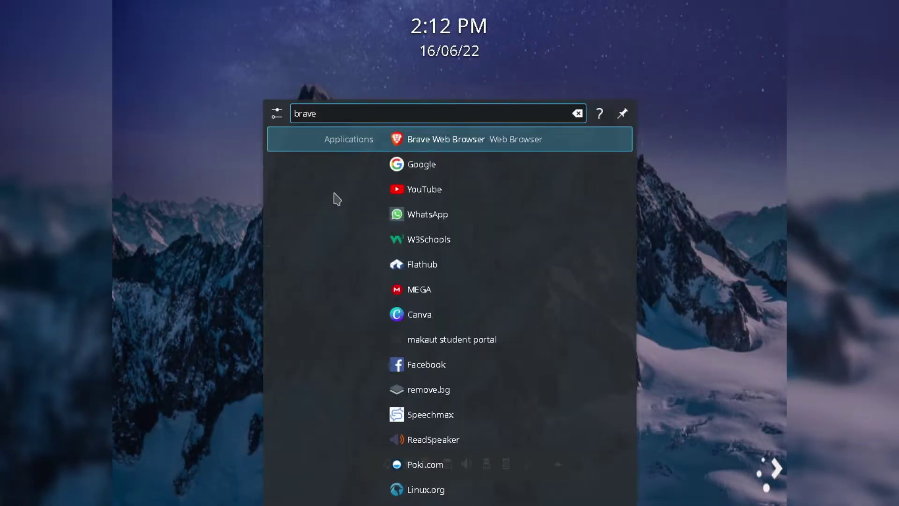
key(Return)
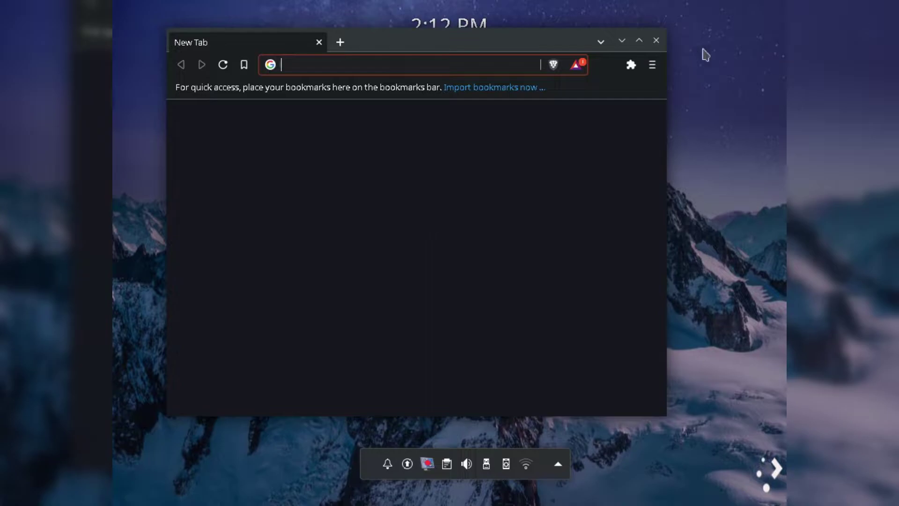
click(656, 41)
- Open the Flathub web app, search for 'bo' and open the Boxes app page
key(alt+space)
text(flathub)
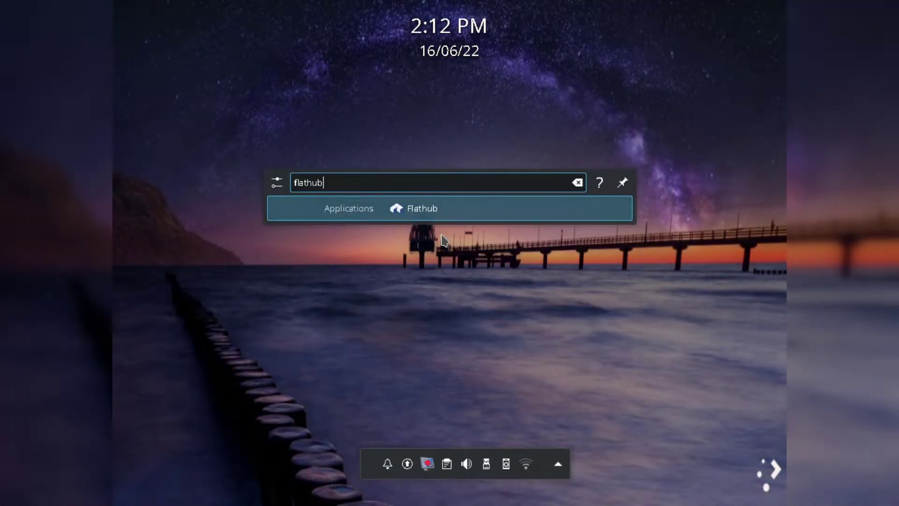
key(Return)
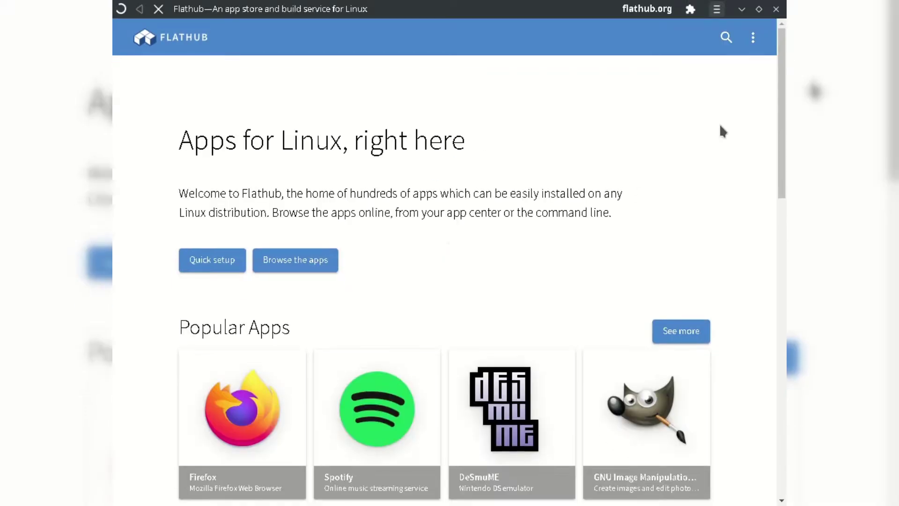
click(728, 38)
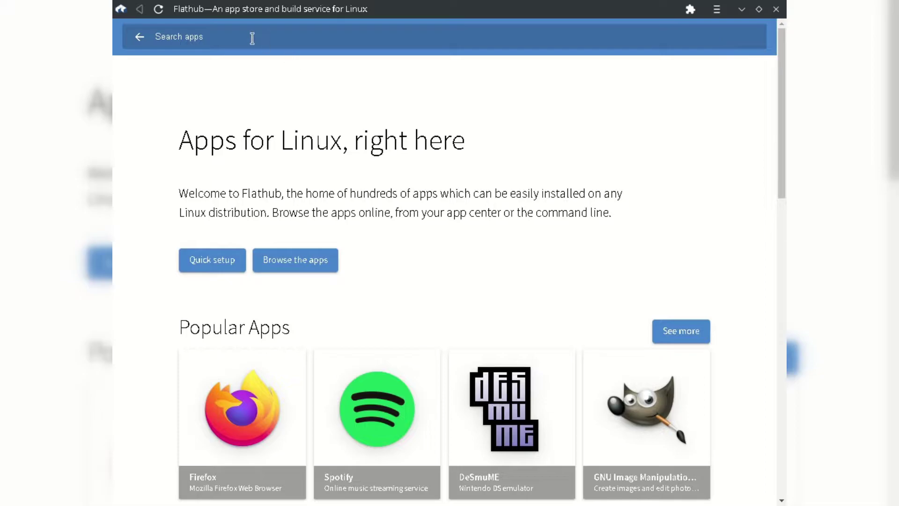
text(boxes)
key(Return)
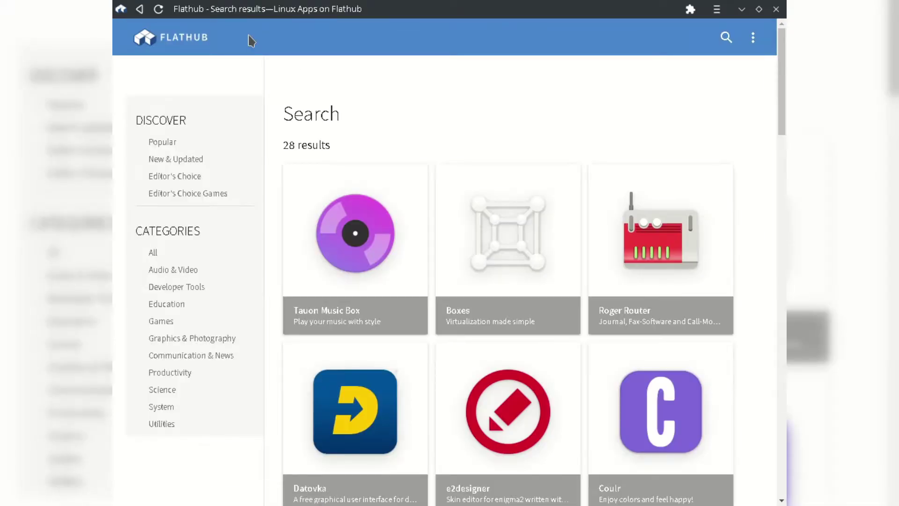
scroll(485, 123, down, 3)
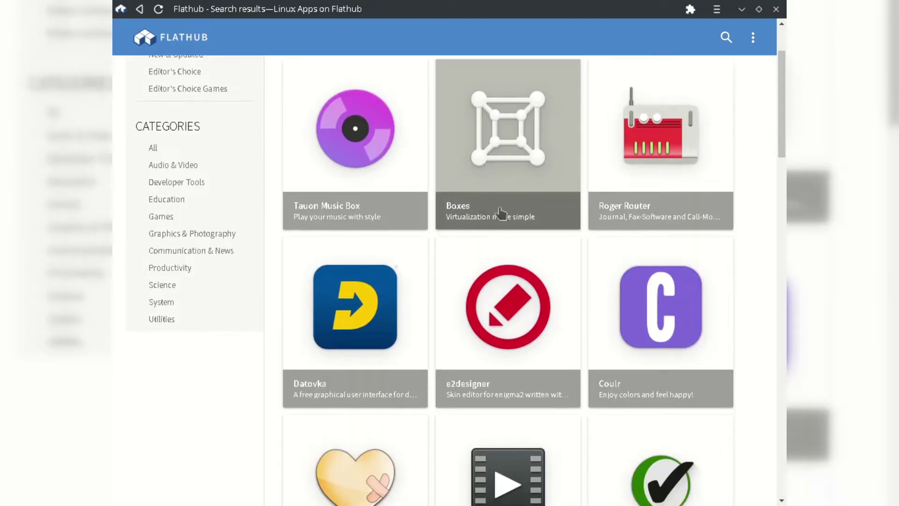
click(537, 112)
- Copy the 'flatpak install flathub org.gnome.Boxes' command from the command line instructions
scroll(480, 172, down, 4)
scroll(445, 164, up, 4)
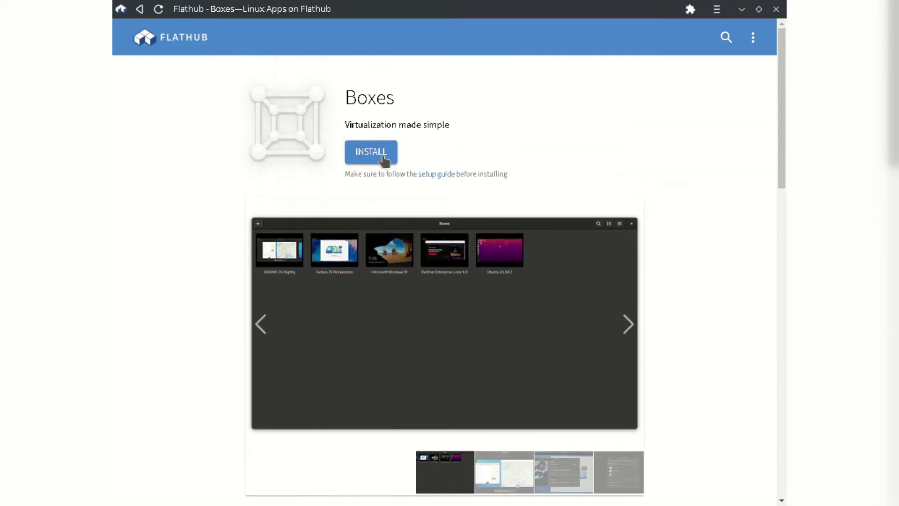
scroll(533, 182, down, 15)
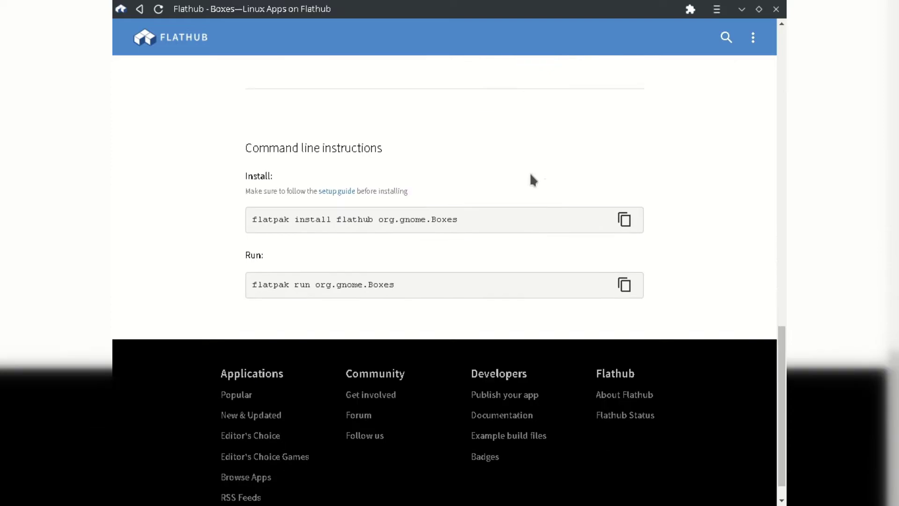
drag(253, 219, 508, 243)
click(624, 219)
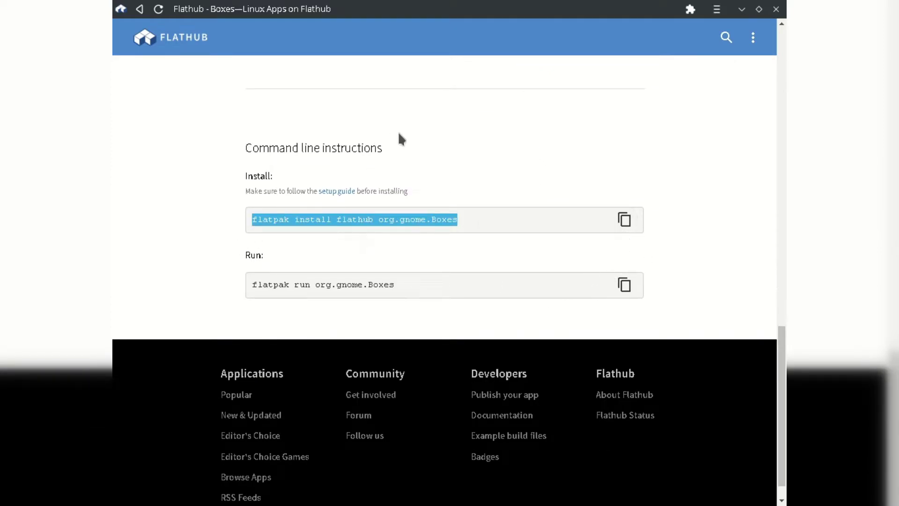
- Paste and run the copied flatpak install command in a new Konsole terminal
key(ctrl+alt+t)
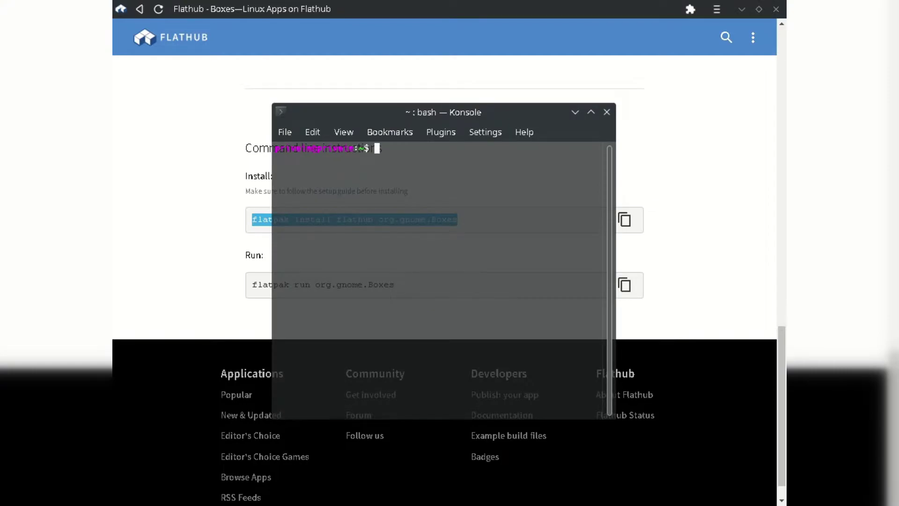
key(ctrl+shift+v)
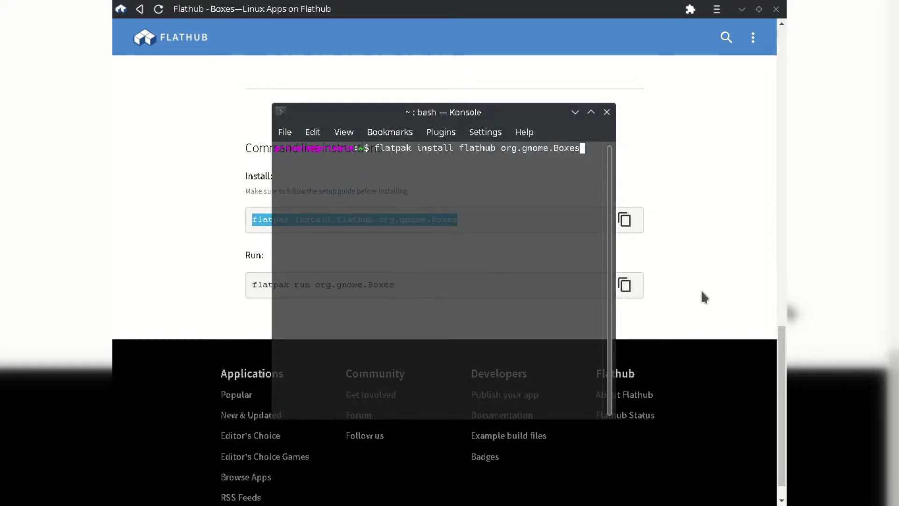
key(Return)
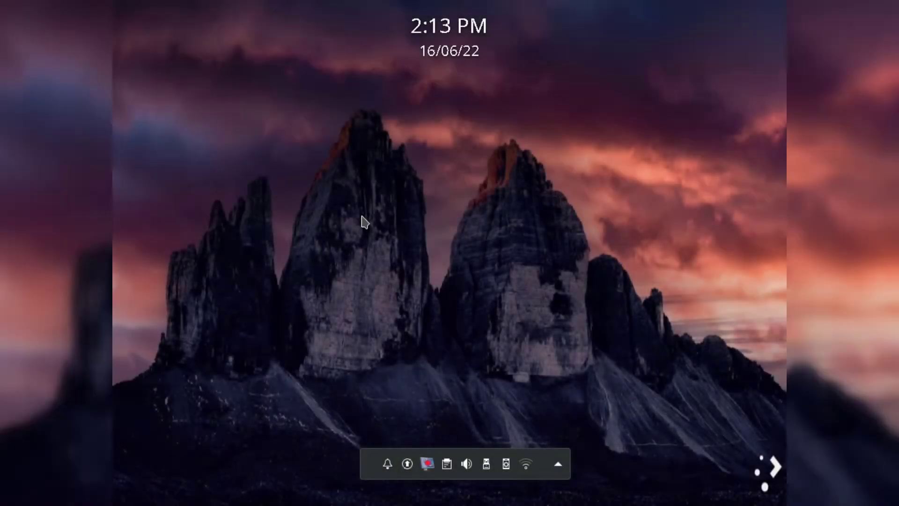
- Launch GNOME Boxes from the search launcher and start creating a new virtual machine
key(alt+space)
text(boxes)
key(Return)
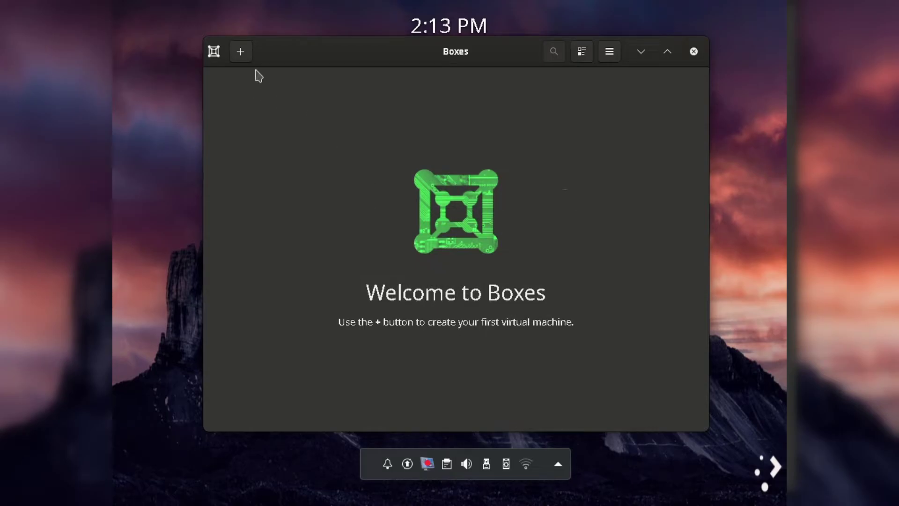
click(241, 53)
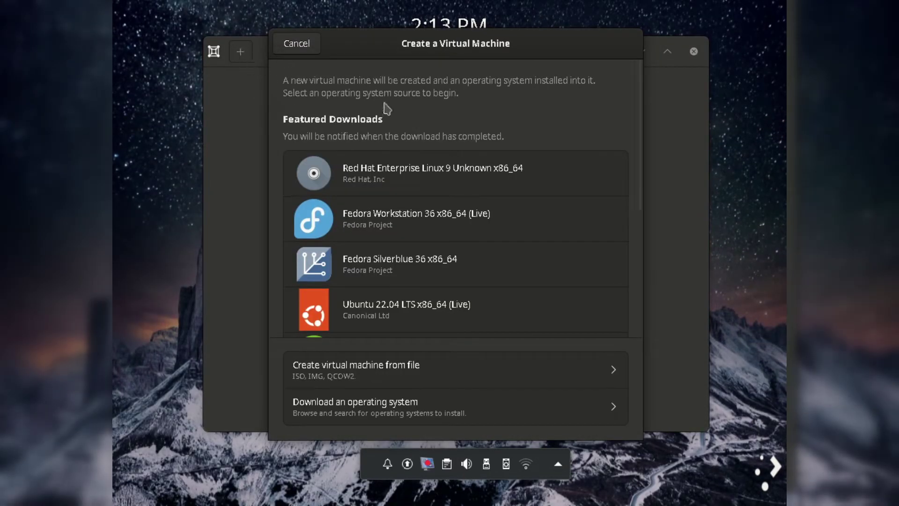
- Start downloading Ubuntu 22.04 LTS, then cancel that download
scroll(396, 183, down, 5)
scroll(397, 186, down, 5)
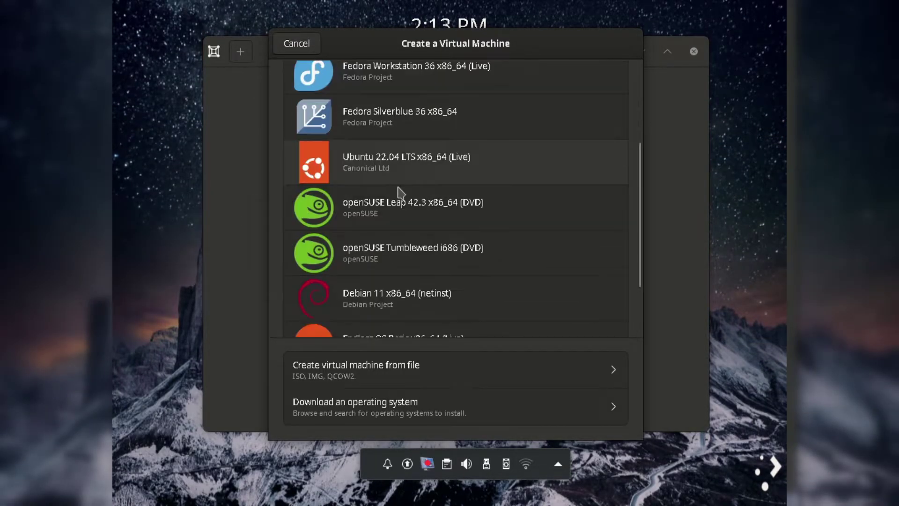
scroll(408, 187, up, 5)
scroll(407, 212, up, 5)
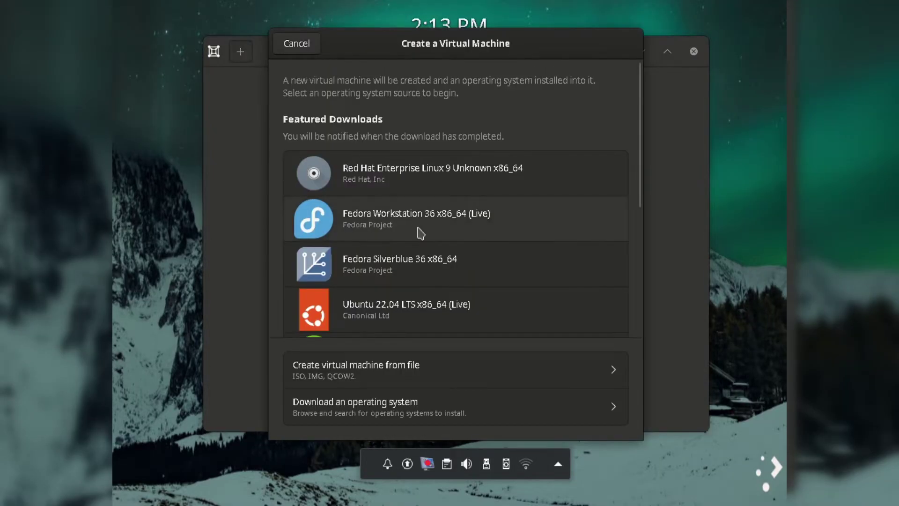
scroll(412, 237, down, 6)
click(367, 165)
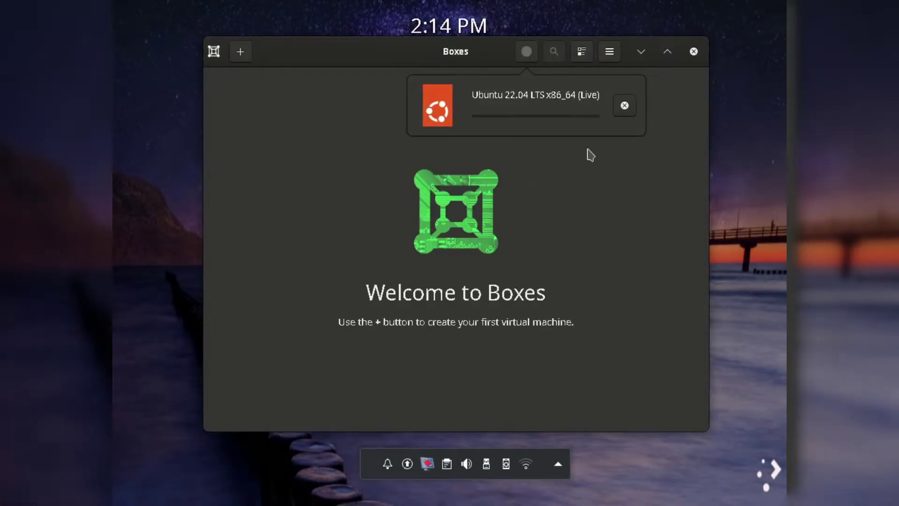
click(624, 106)
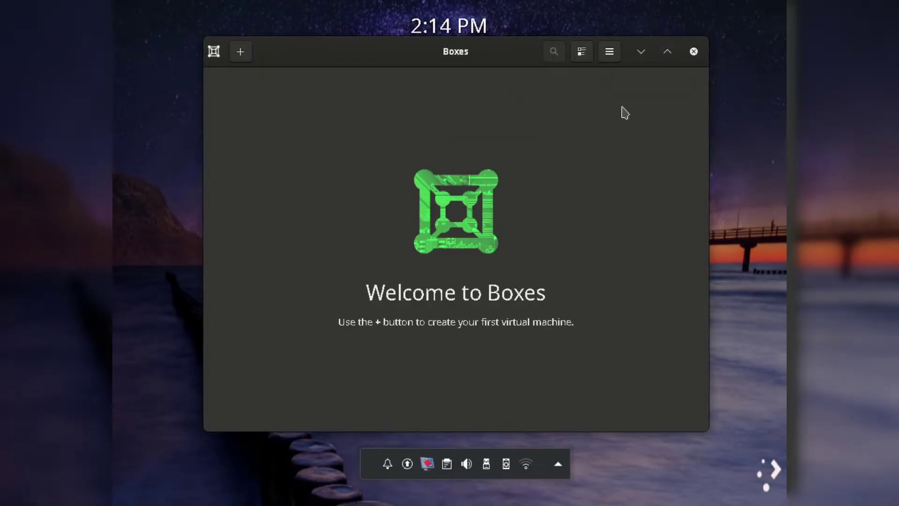
- Create a new box from a local ISO, picking the Ubuntu ISO in the os folder
click(240, 51)
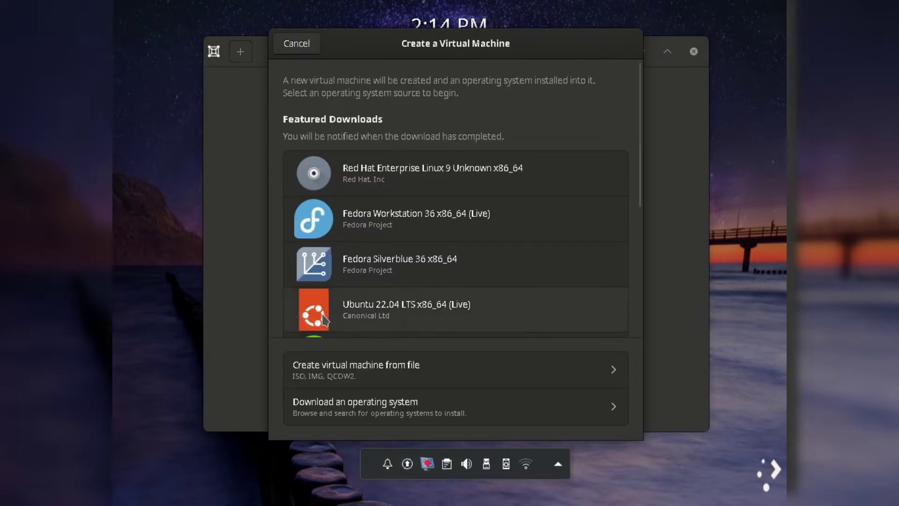
scroll(323, 319, down, 5)
click(399, 375)
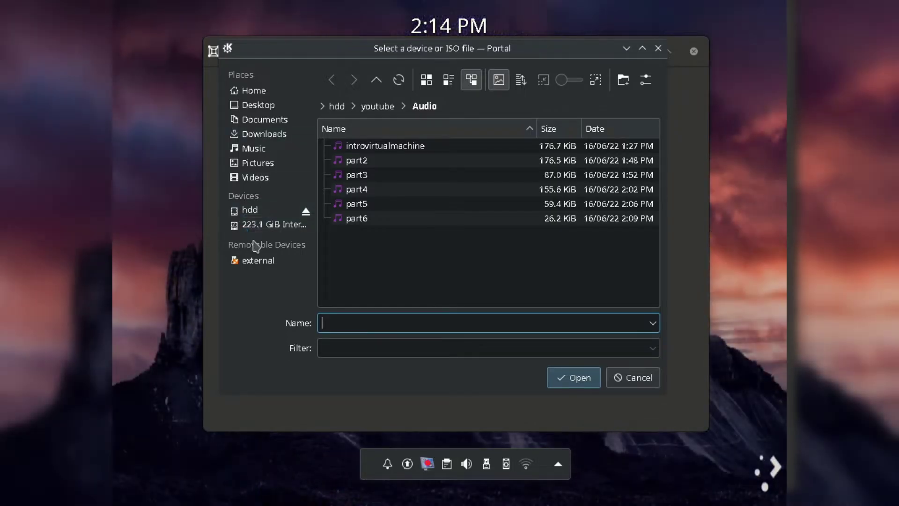
click(250, 226)
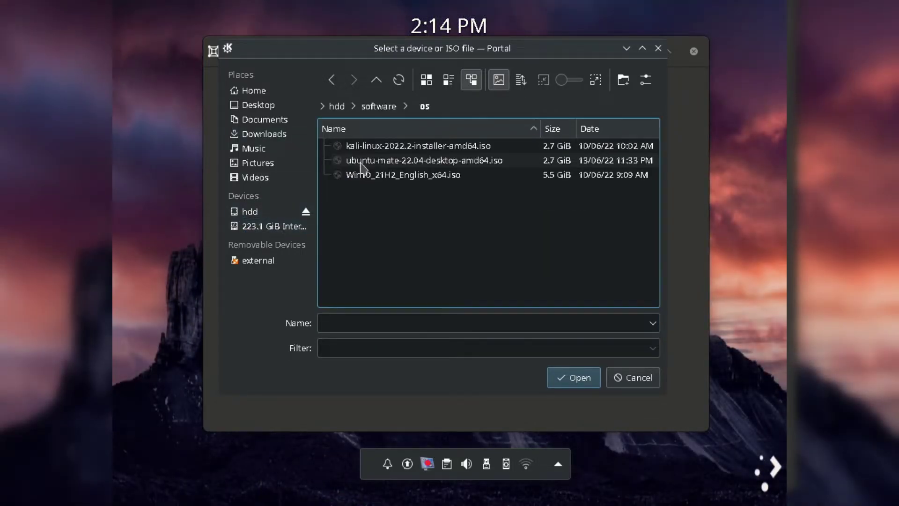
double_click(488, 161)
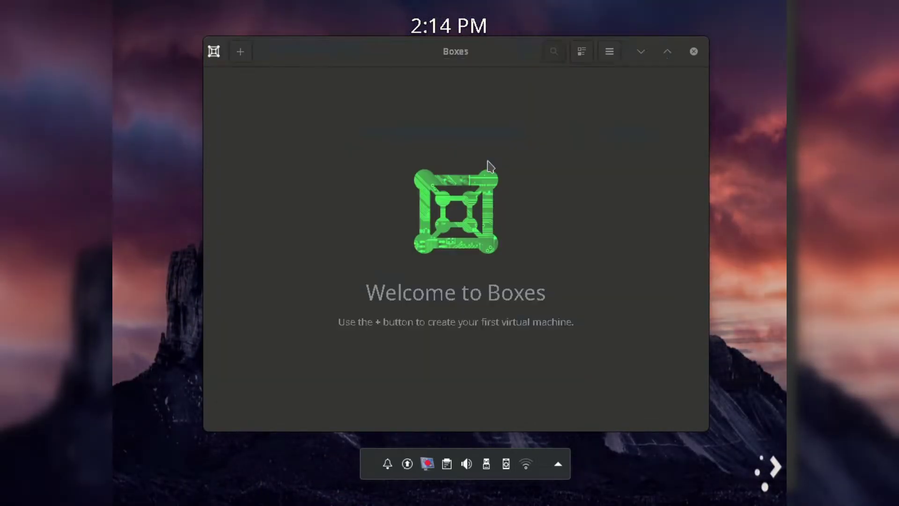
click(612, 47)
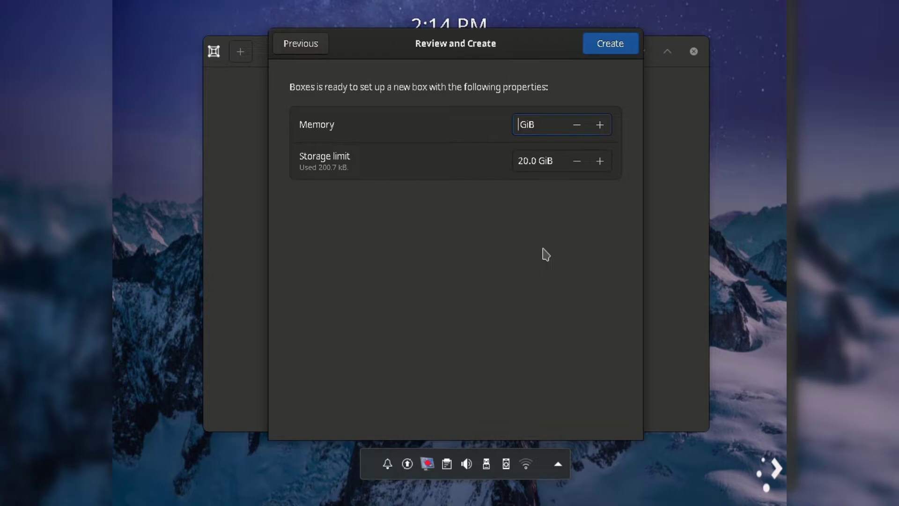
- Raise the storage limit from 20.0 to 50 GiB and create the ubuntu-mate-22 box
key(Tab)
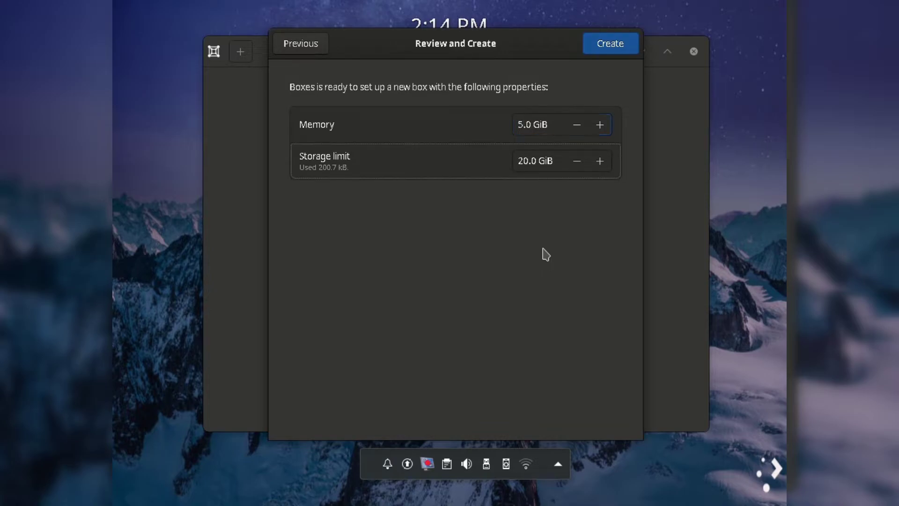
key(Tab)
key(Home)
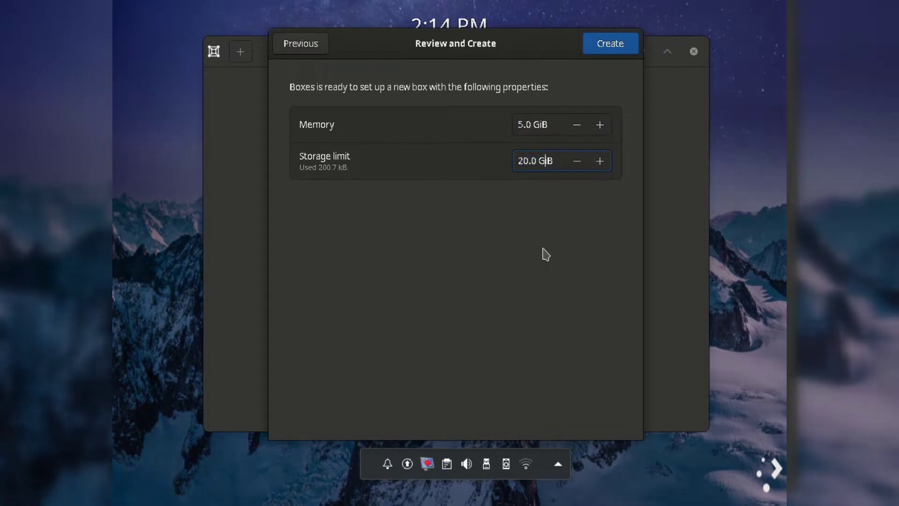
key(Delete)
key(Delete)
key(Delete)
key(Delete)
key(Delete)
text(5)
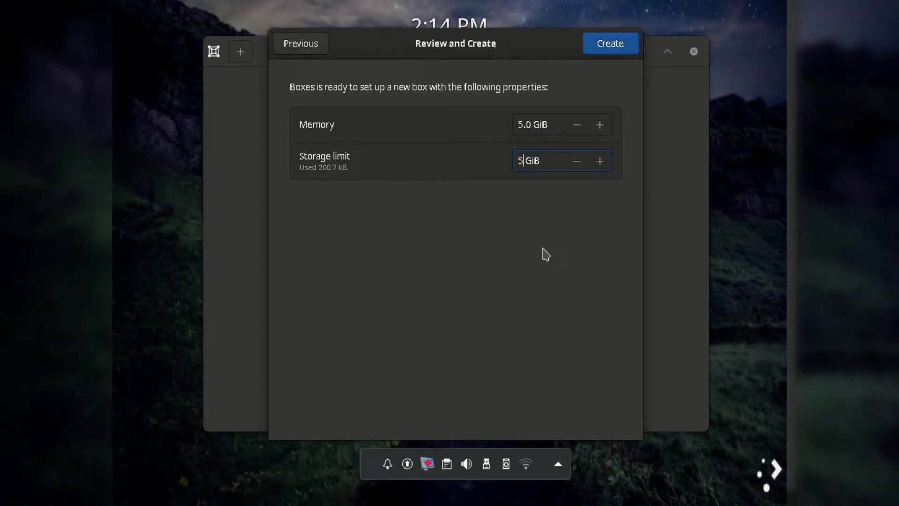
text(0)
key(Return)
click(609, 44)
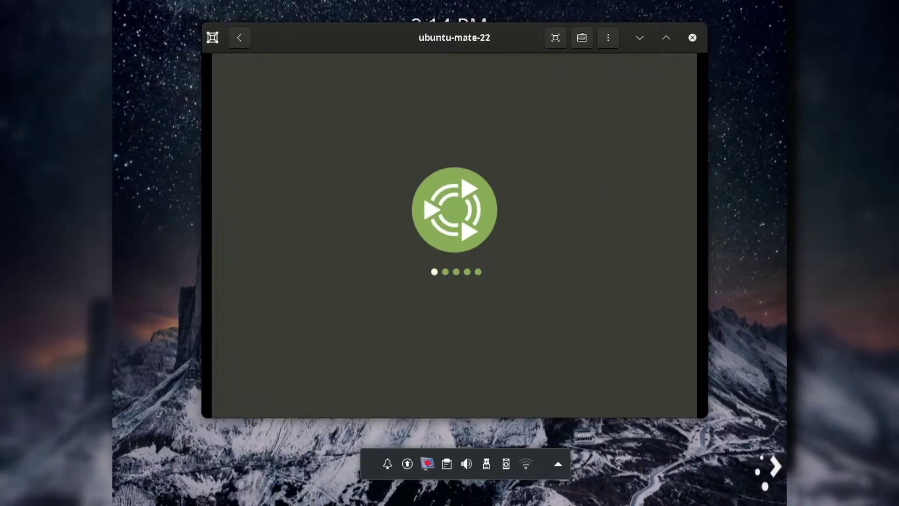
- Release the keyboard from the VM and show its window maximized and fullscreen
key(ctrl+alt)
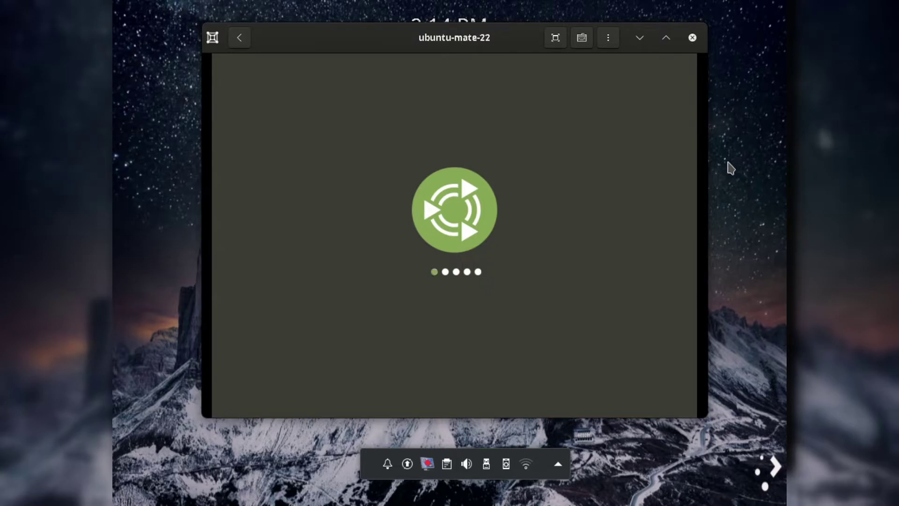
click(666, 38)
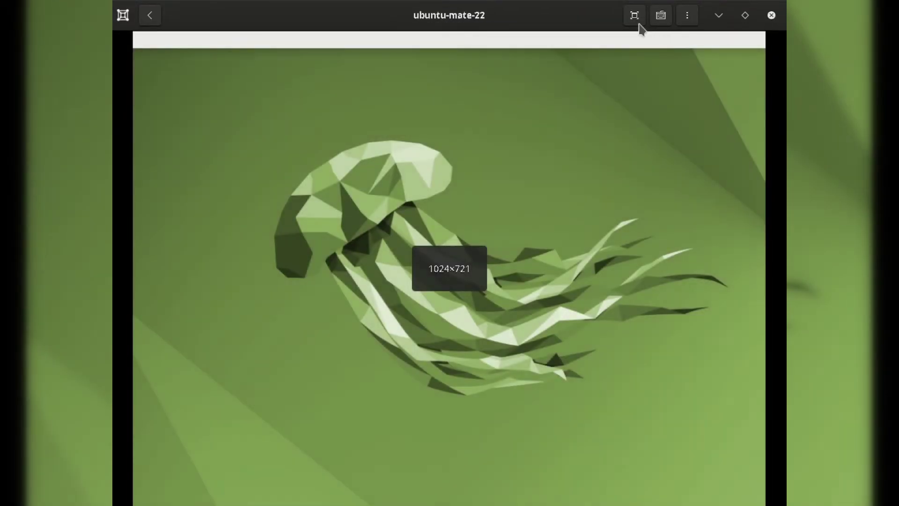
click(637, 24)
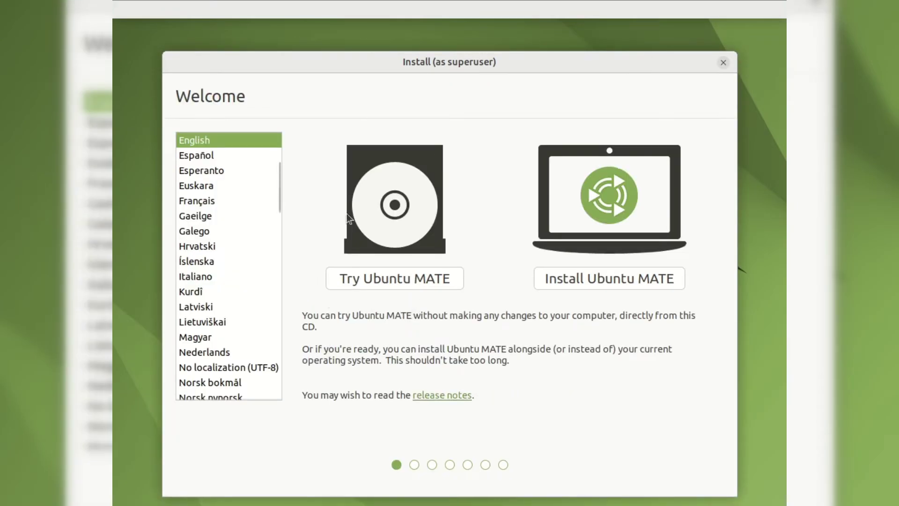
- Choose Try Ubuntu MATE to start the live session without installing
click(371, 277)
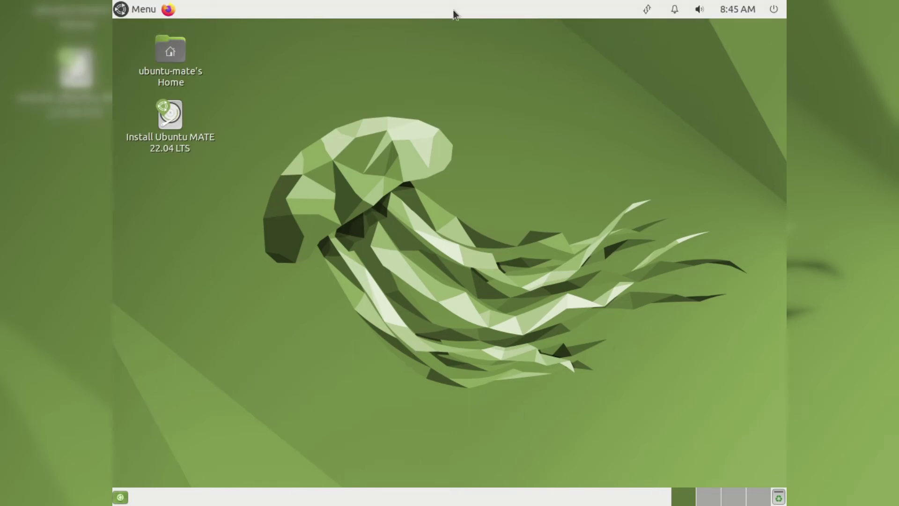
- Launch the Ubuntu MATE 22.04 installer and unlock and remove the guest's workspace switcher
double_click(170, 117)
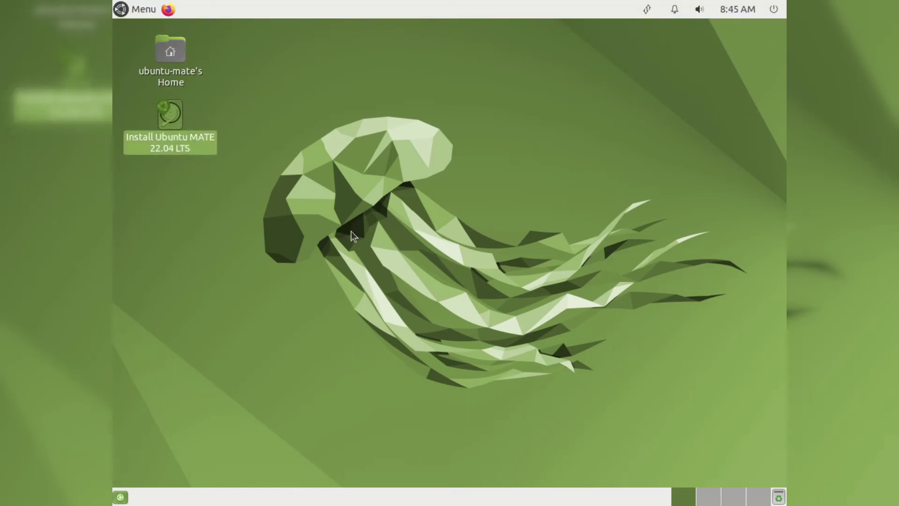
double_click(180, 140)
right_click(722, 497)
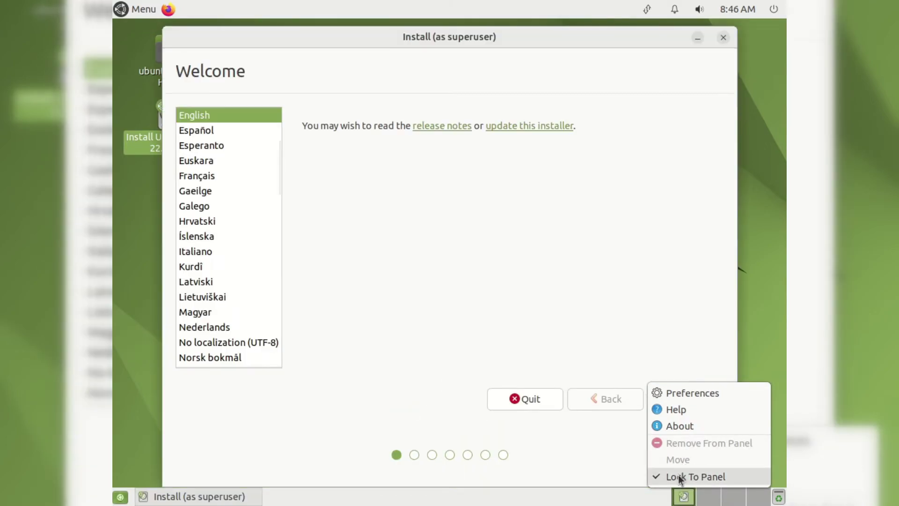
click(678, 476)
right_click(708, 502)
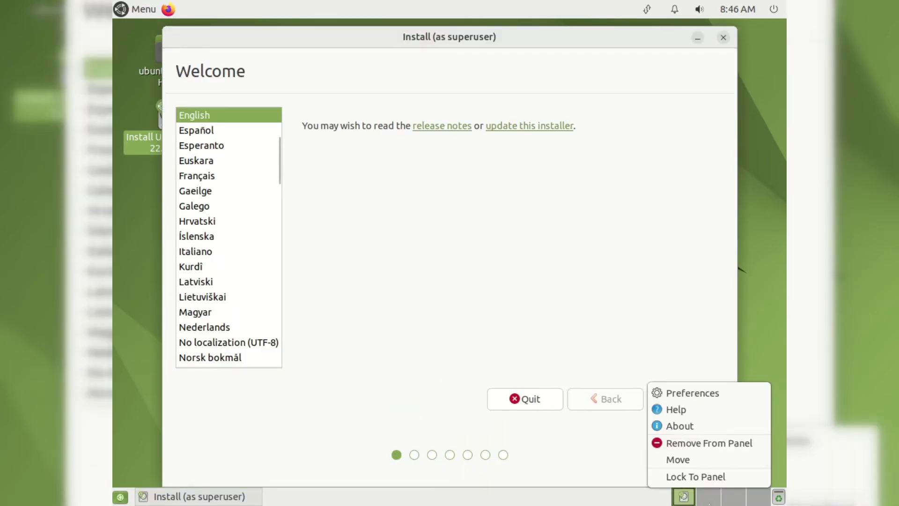
click(678, 443)
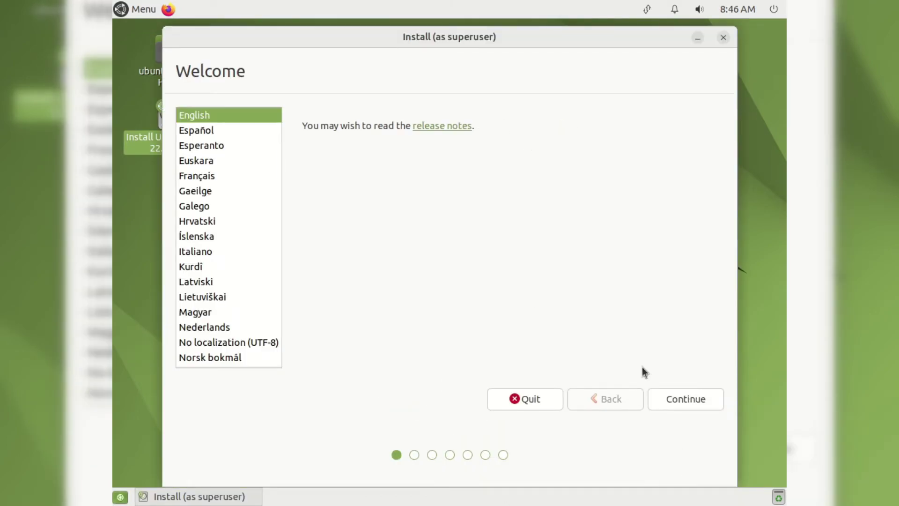
- Keep English with the US keyboard layout, and choose Minimal installation plus third-party software
click(688, 397)
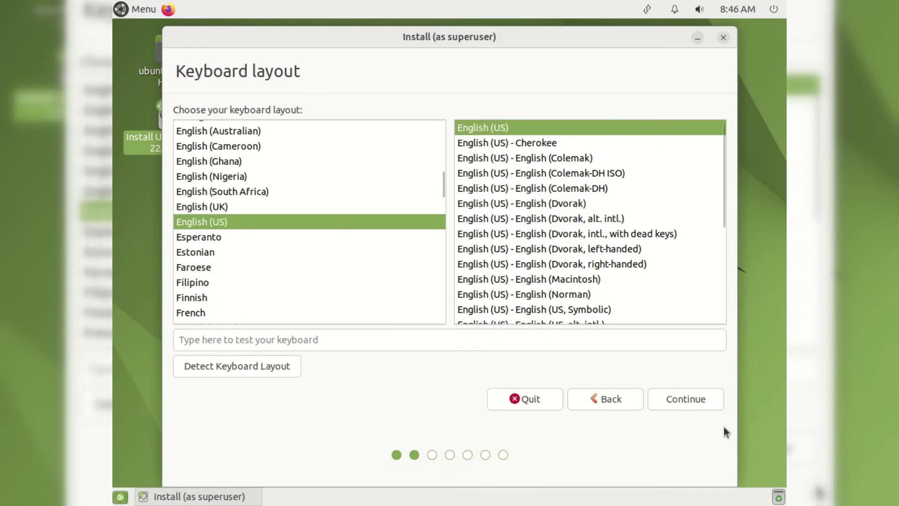
click(688, 401)
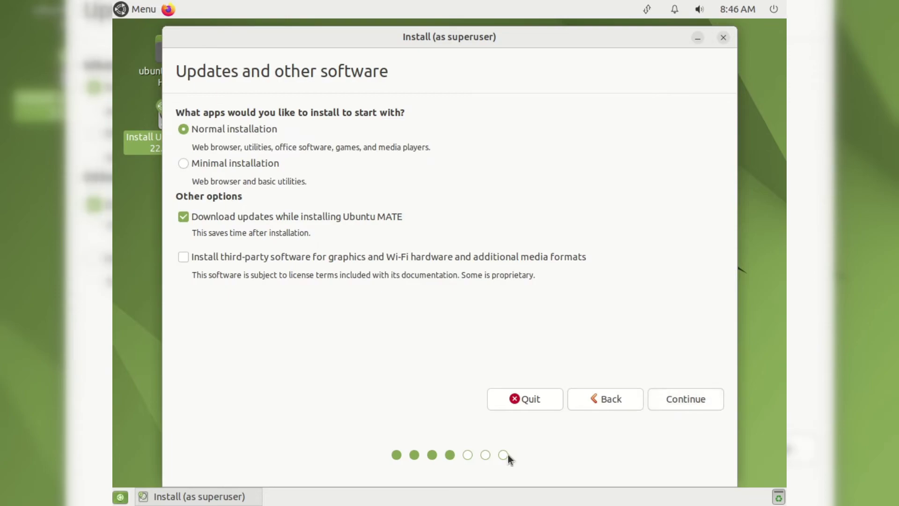
click(200, 165)
click(183, 257)
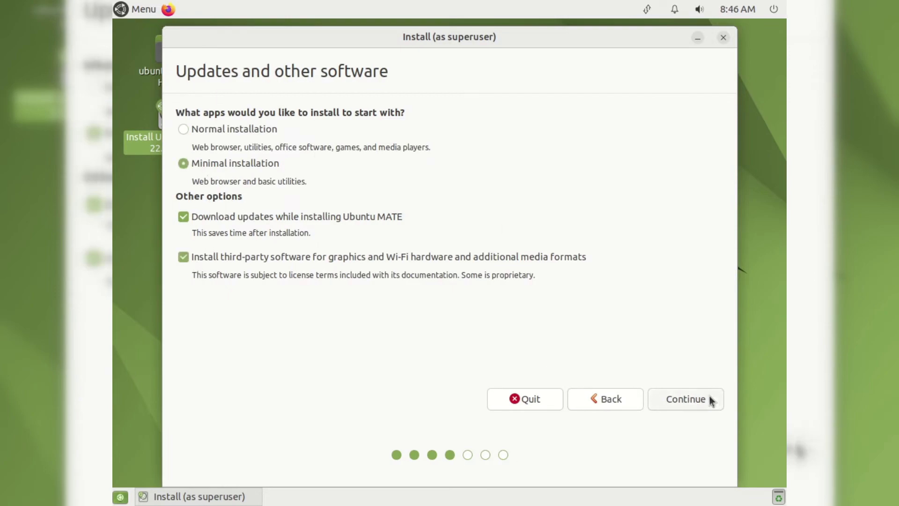
click(709, 401)
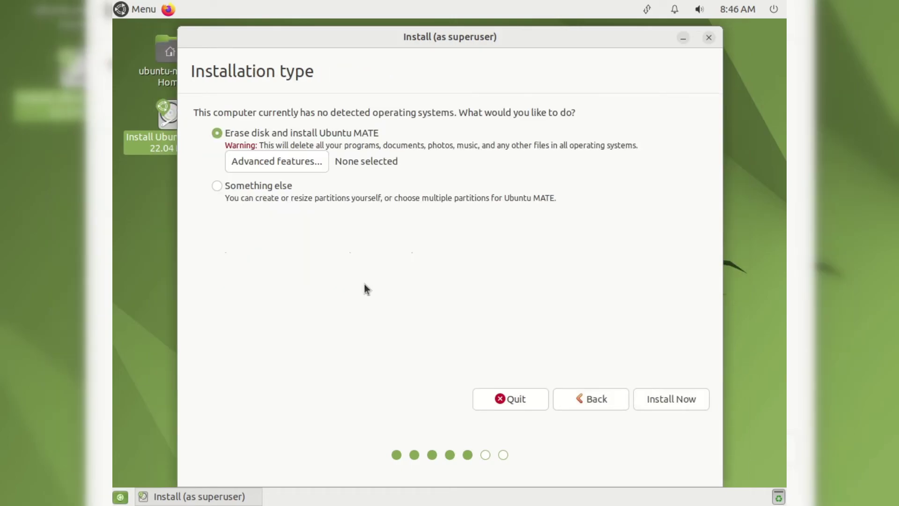
- Quit the Ubuntu MATE installer and shut down the guest system
click(708, 37)
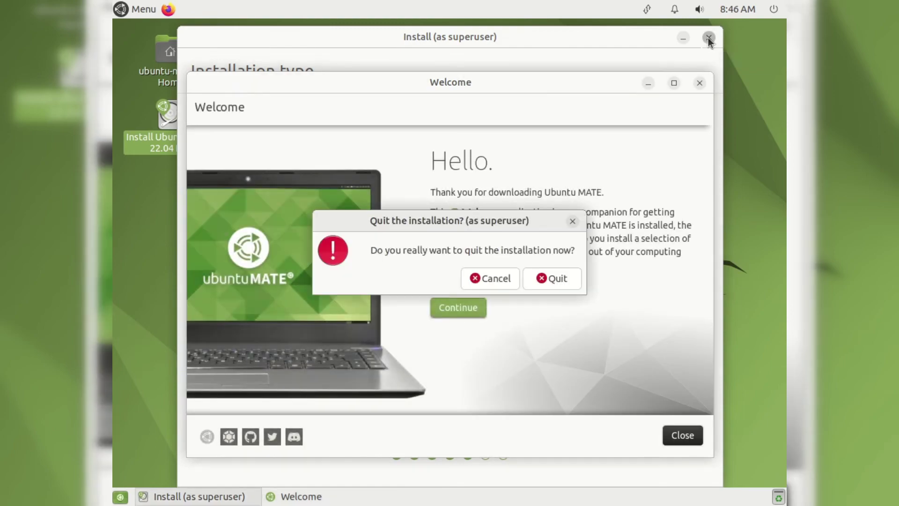
click(535, 282)
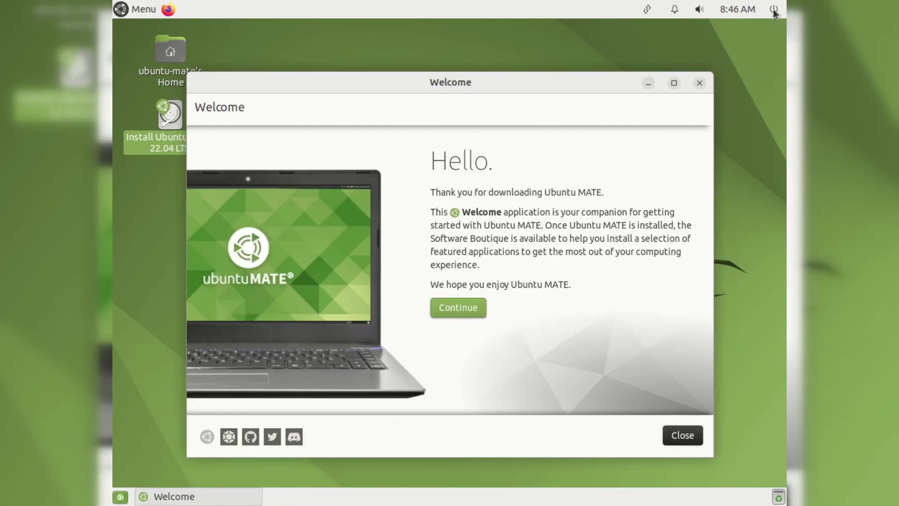
click(774, 10)
click(670, 148)
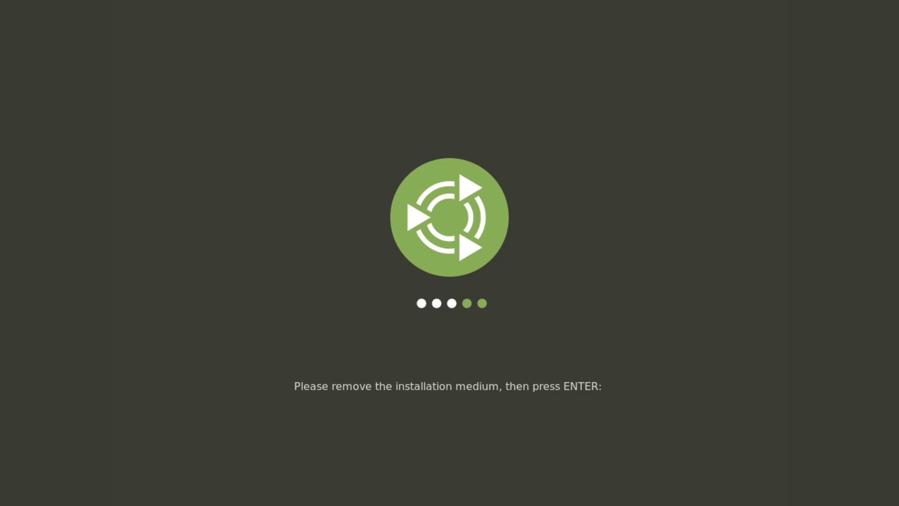
key(Return)
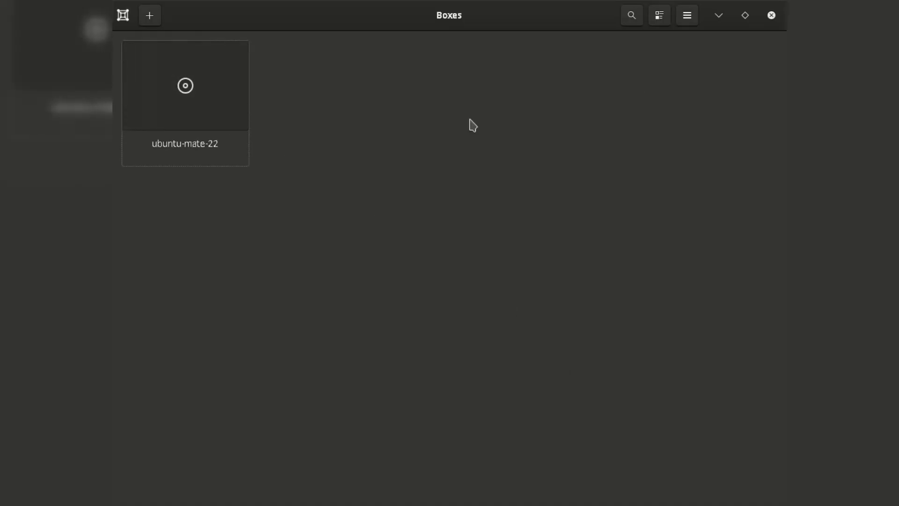
right_click(180, 149)
click(163, 274)
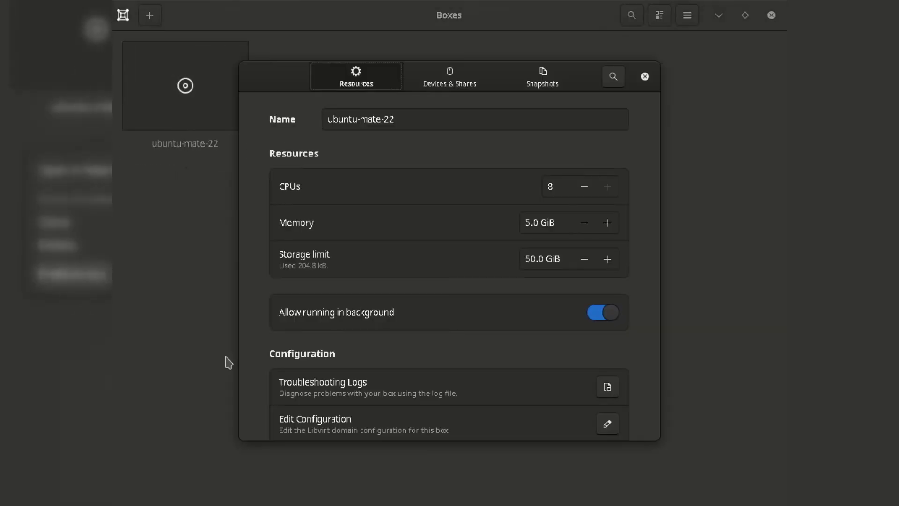
drag(484, 68, 486, 47)
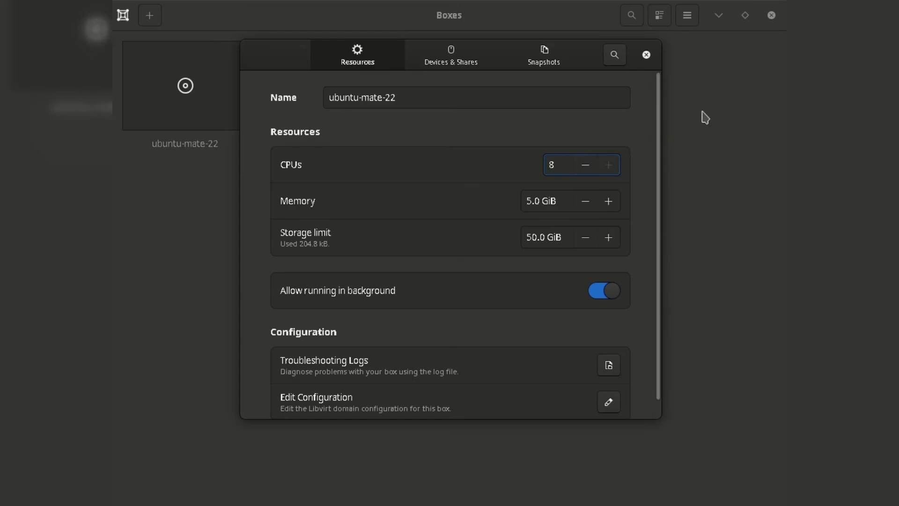
click(646, 55)
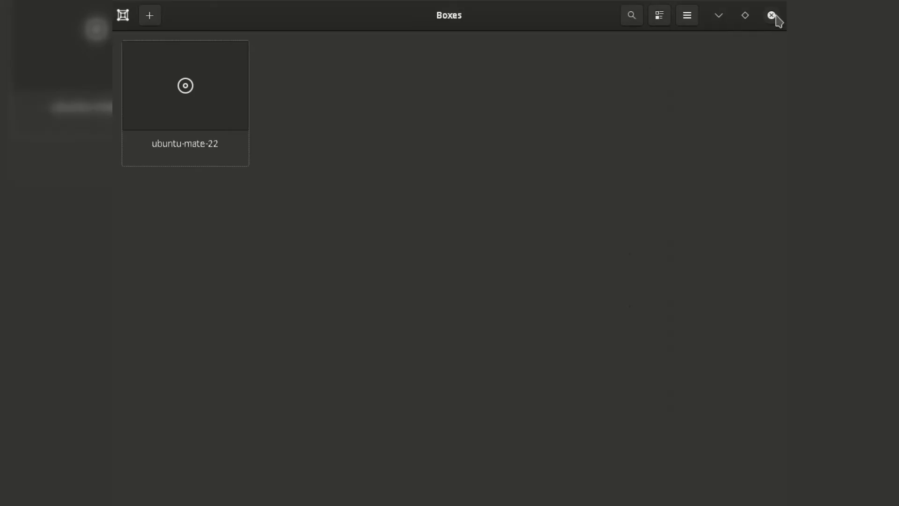